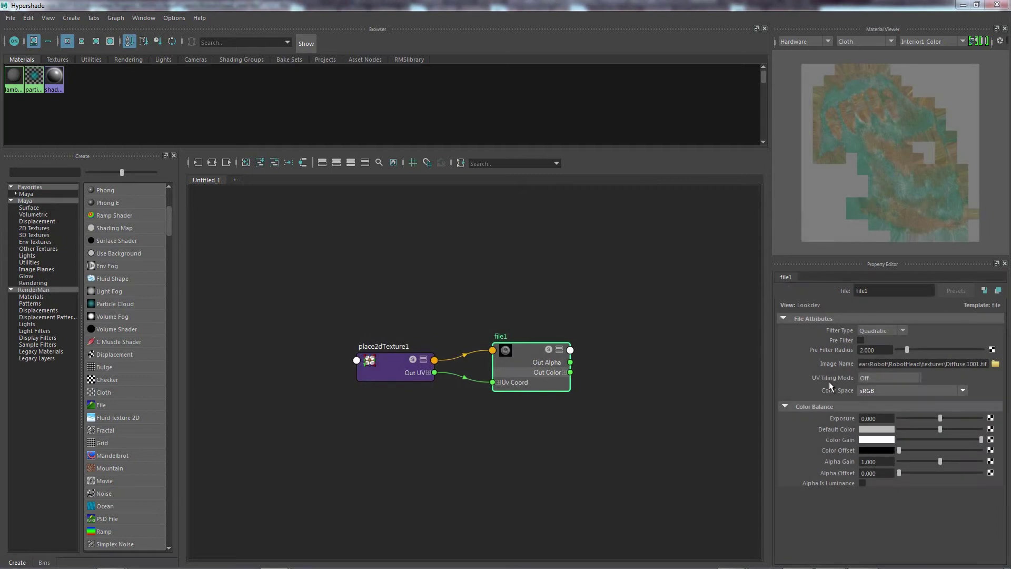
Step: Open the UV Tiling Mode list on the file node's properties
{"action": "left_click", "coordinate": [870, 378]}
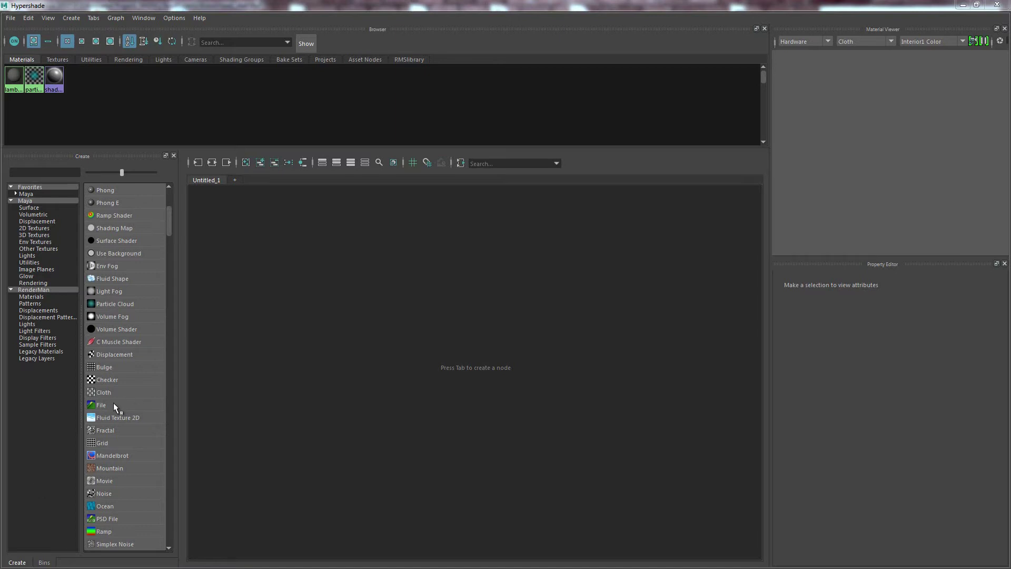
Step: Create a file texture node wired to place2dTexture1 and browse for its image
{"action": "left_click", "coordinate": [114, 404]}
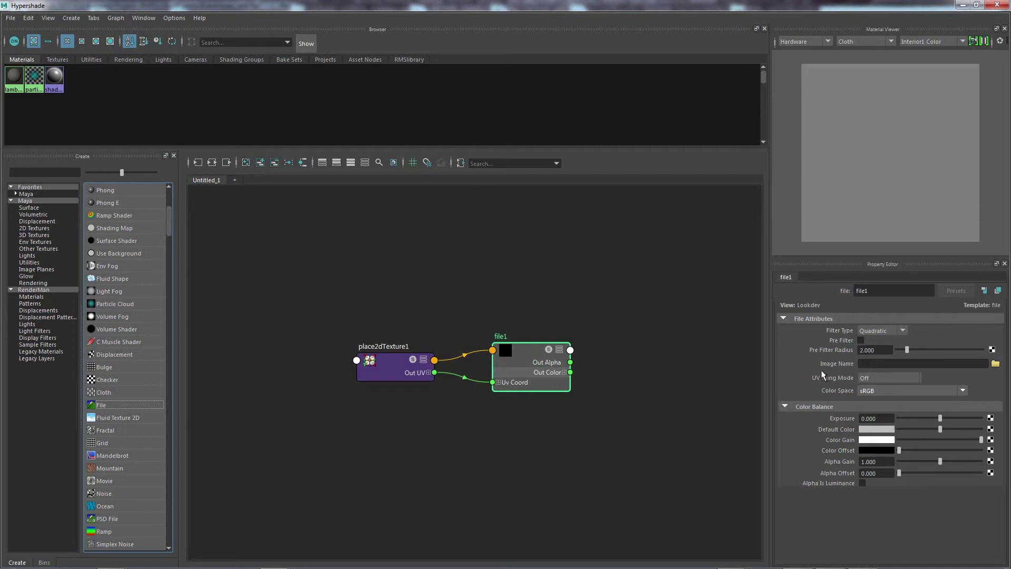
{"action": "left_click", "coordinate": [996, 364]}
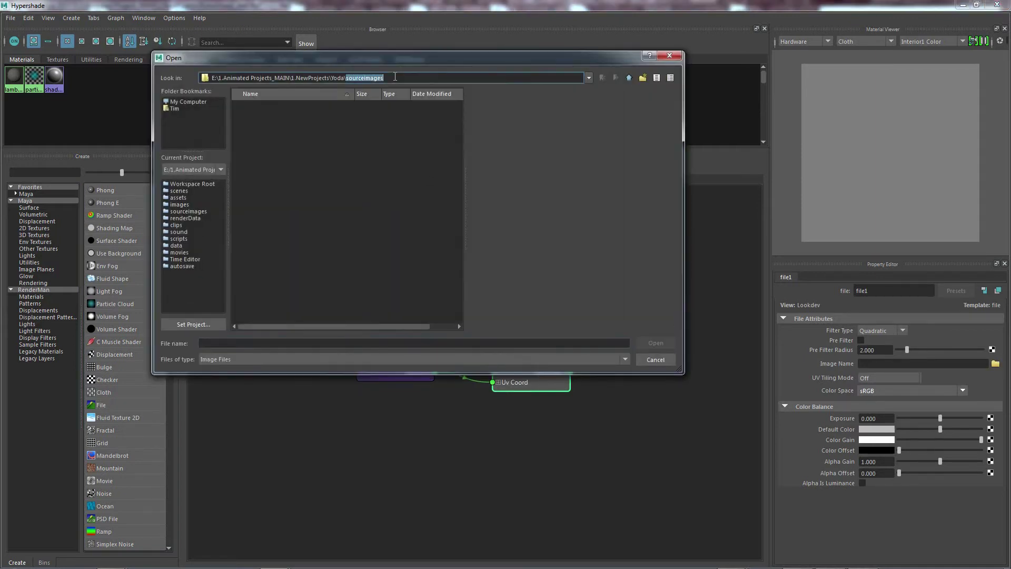
Step: Load Diffuse.1001.tif from the RobotHead textures folder into file1's Image Name
{"action": "triple_click", "coordinate": [395, 77]}
{"action": "type", "text": "E:\\1.Animated Projects_MAIN\\1.NewProjects\\ShakspearsRobot\\RobotHead\\textures"}
{"action": "key", "text": "Return"}
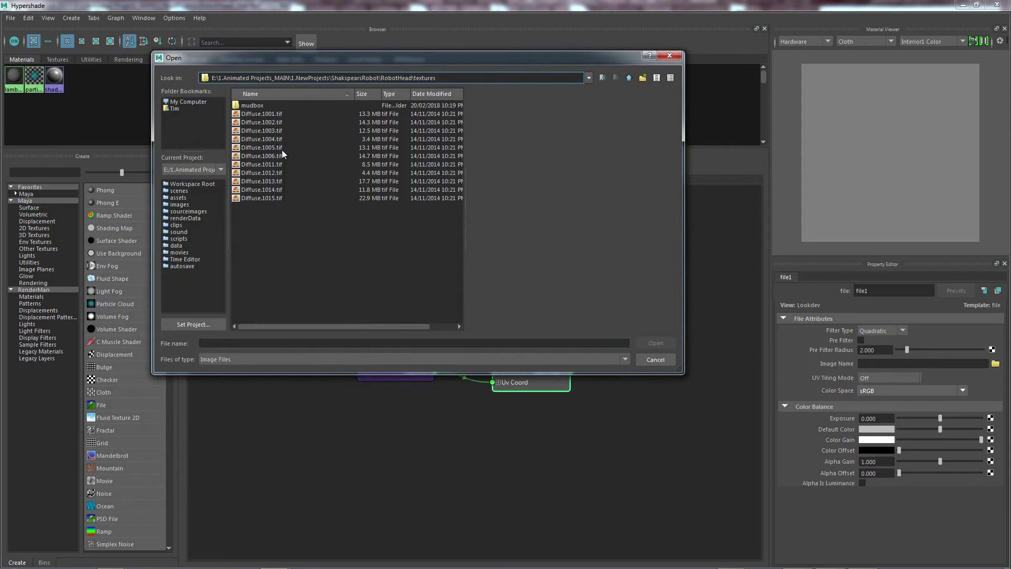
{"action": "left_click", "coordinate": [289, 113]}
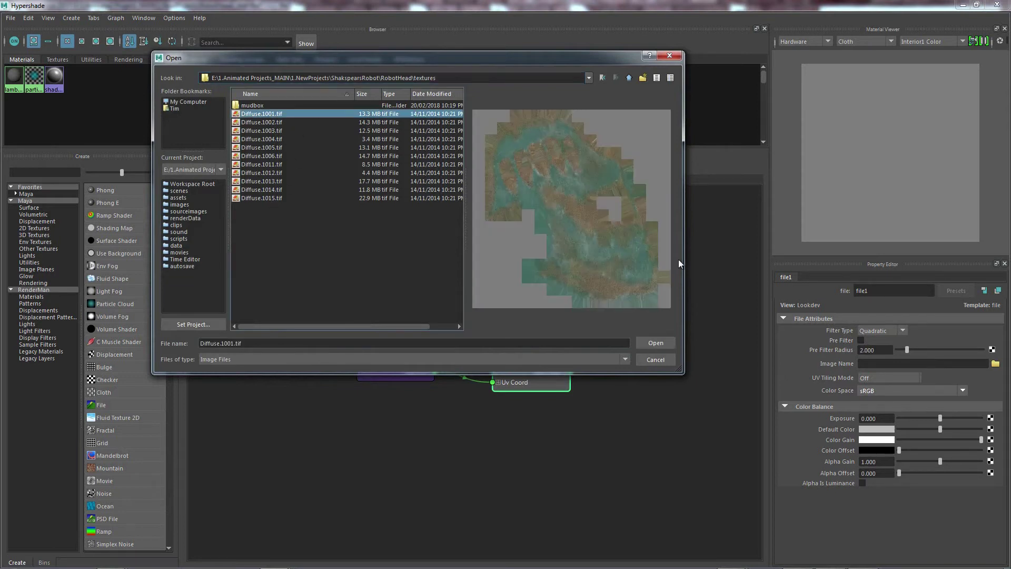
{"action": "left_click", "coordinate": [663, 341]}
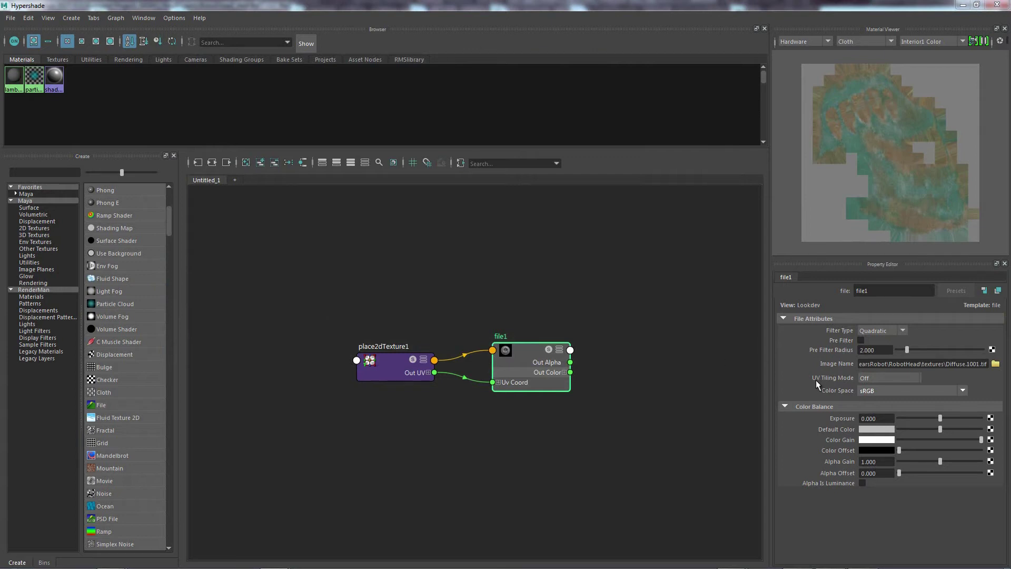
{"action": "left_click", "coordinate": [869, 378]}
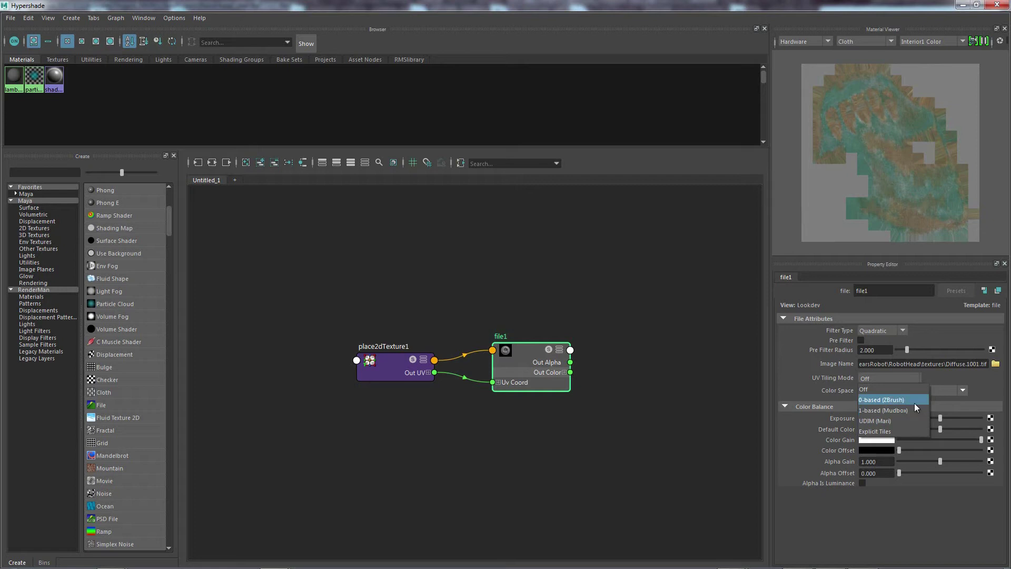
Step: Set UV tiling to 0-based (ZBrush), reload Diffuse.1001.tif, and bring the naming notes over the graph
{"action": "left_click", "coordinate": [914, 403]}
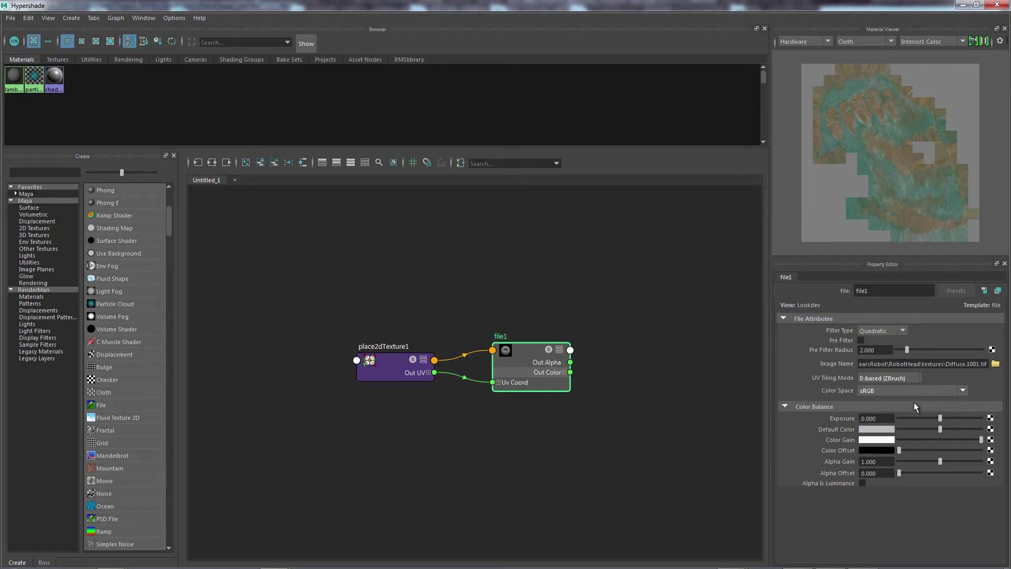
{"action": "left_click", "coordinate": [995, 364]}
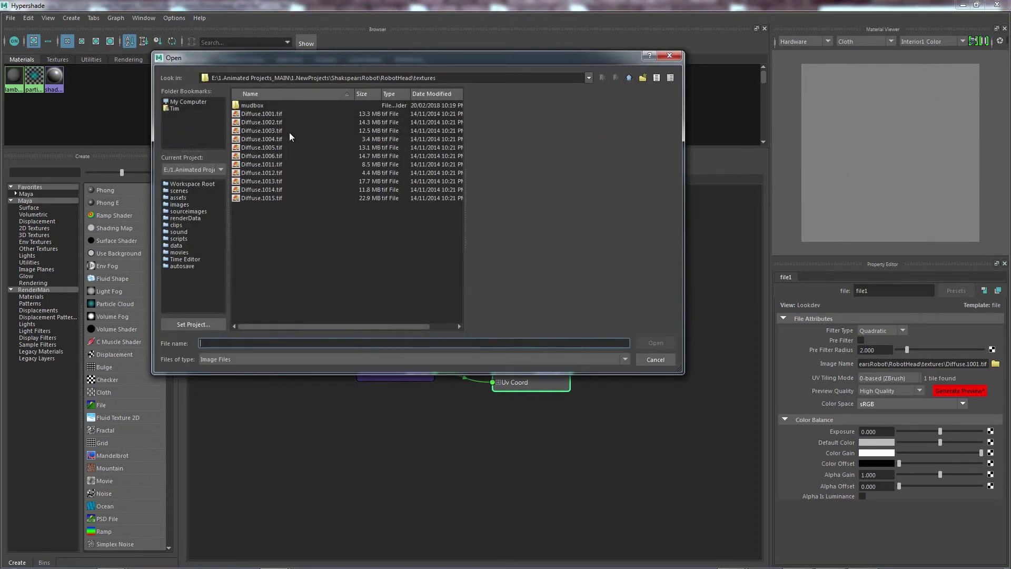
{"action": "left_click", "coordinate": [267, 113]}
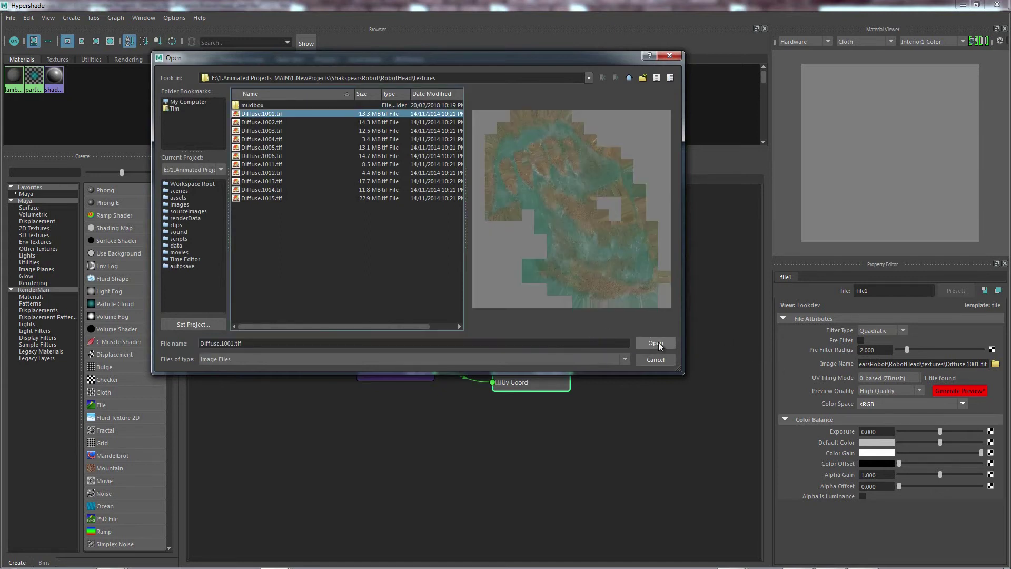
{"action": "left_click", "coordinate": [658, 342]}
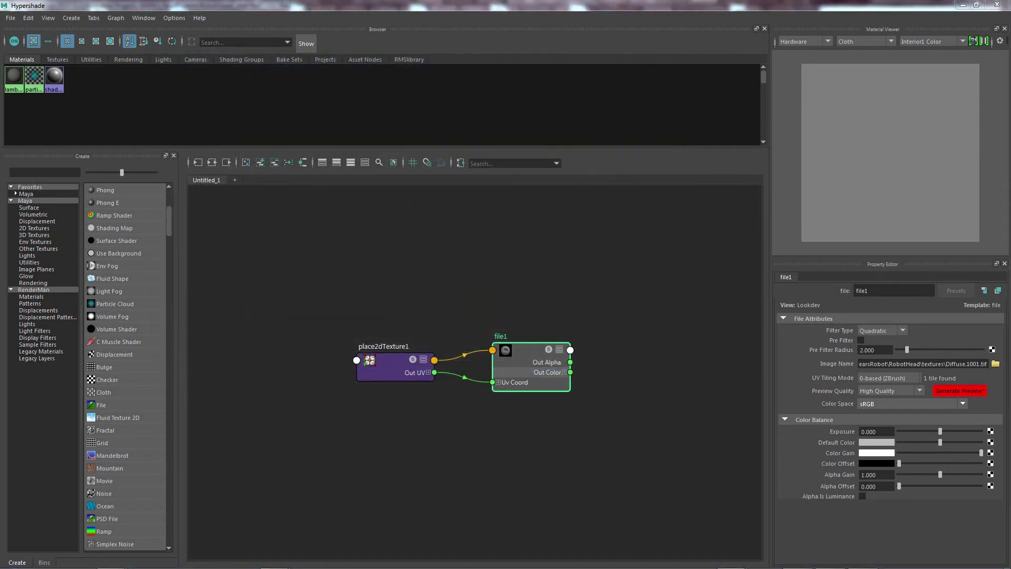
{"action": "left_click_drag", "start_coordinate": [2, 221], "coordinate": [285, 91]}
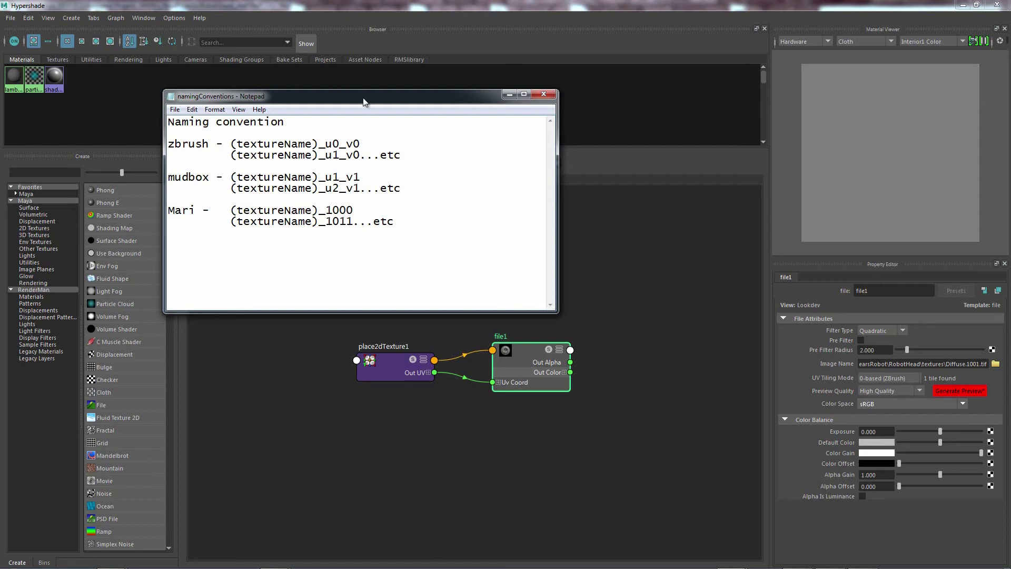
{"action": "left_click_drag", "start_coordinate": [364, 102], "coordinate": [258, 86]}
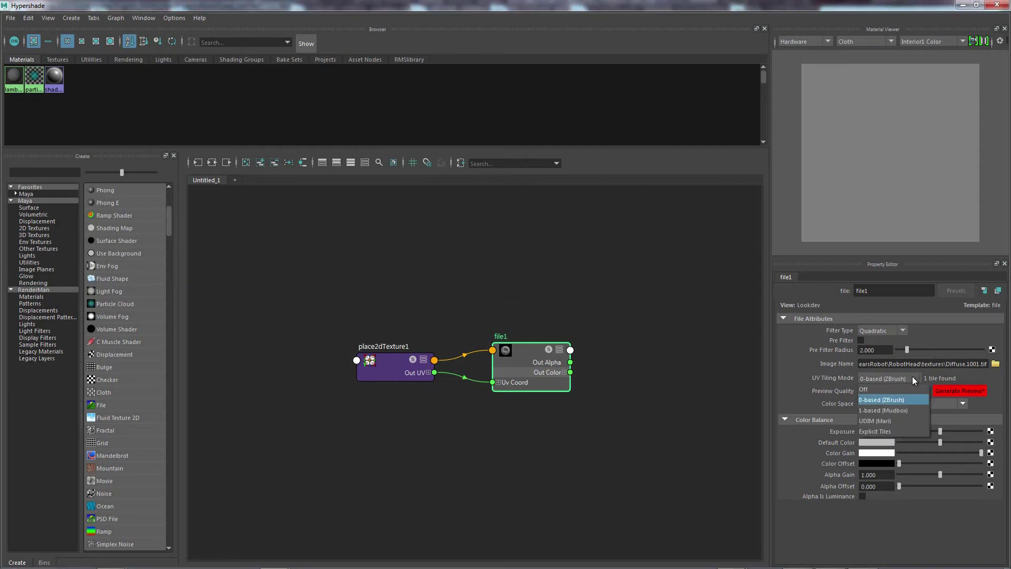
{"action": "left_click", "coordinate": [913, 419]}
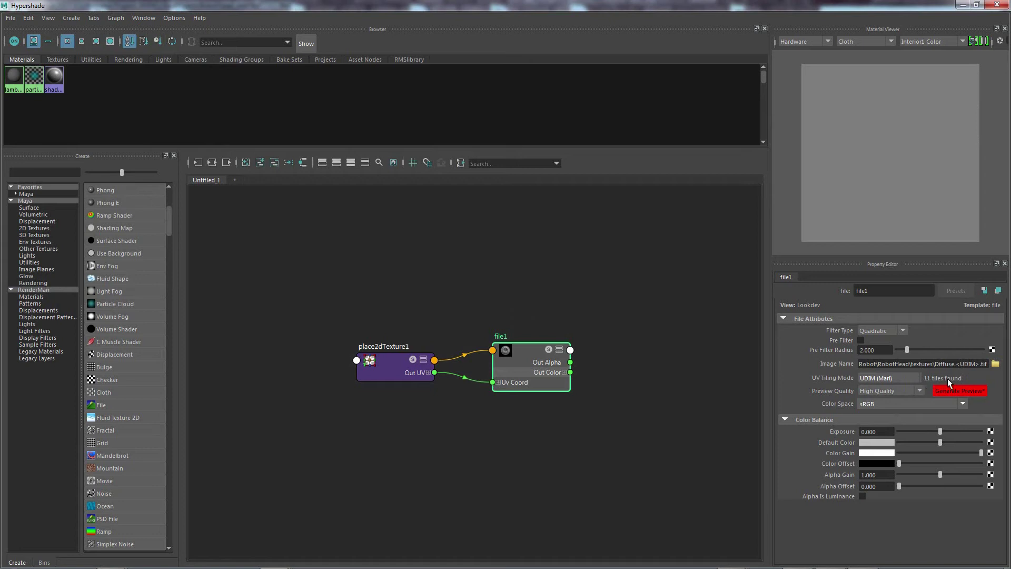
Step: Change file1's UV tiling mode from UDIM (Mari) to Explicit Tiles
{"action": "mouse_move", "coordinate": [947, 378]}
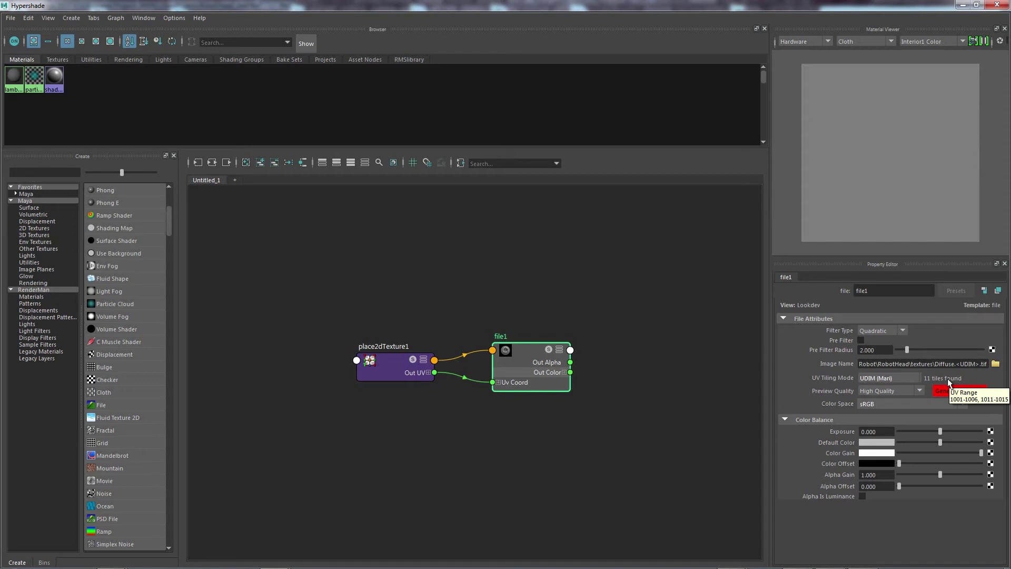
{"action": "left_click", "coordinate": [901, 375]}
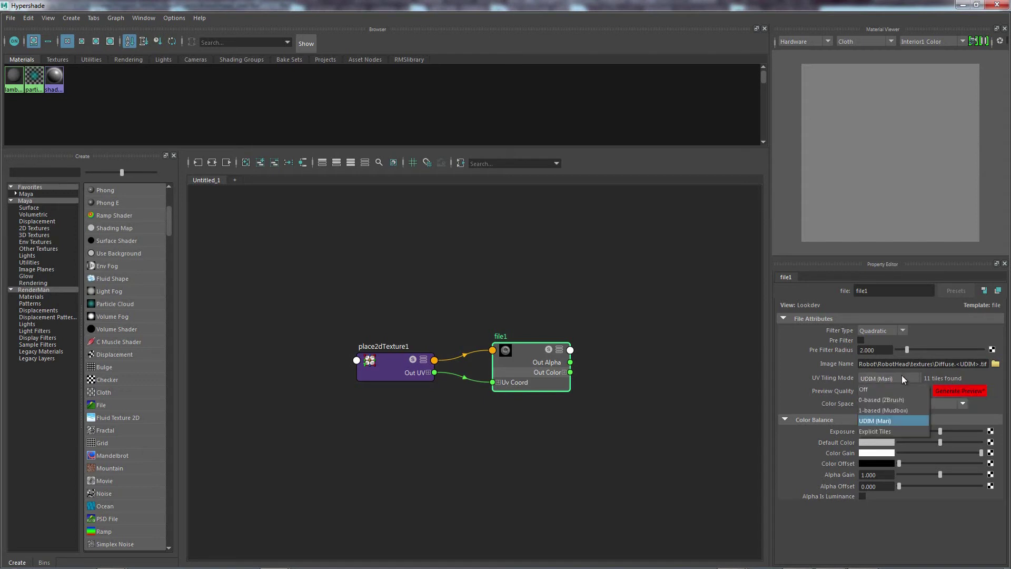
{"action": "left_click", "coordinate": [902, 430]}
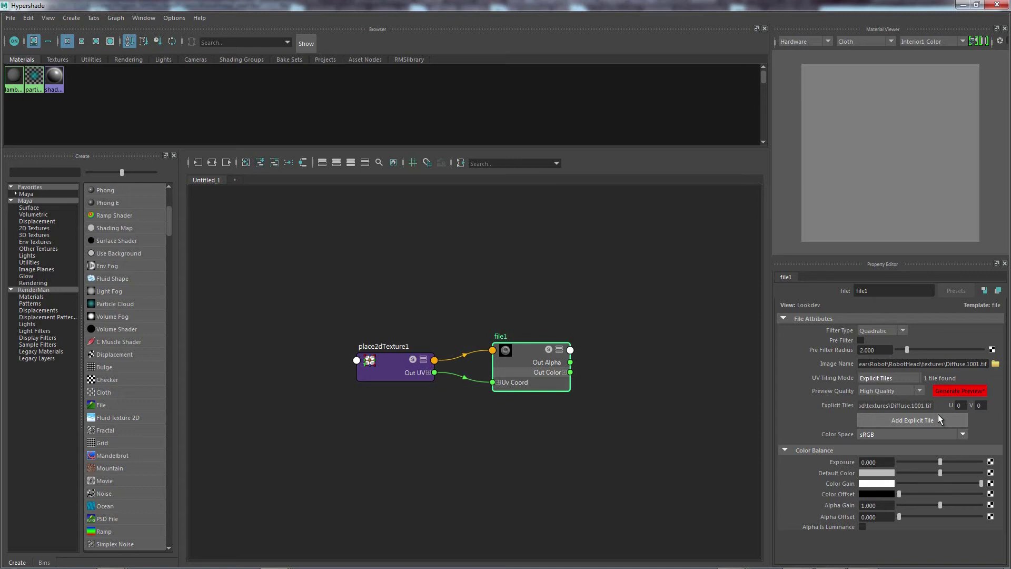
Step: Add a second explicit tile entry below Diffuse.1001.tif
{"action": "left_click", "coordinate": [956, 420]}
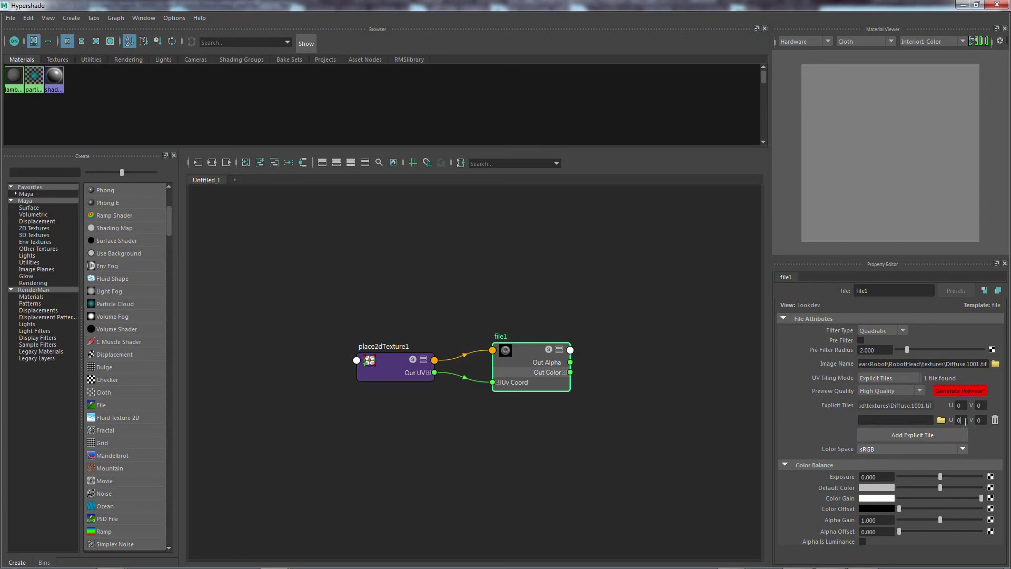
Step: Assign Diffuse.1011.tif to the new tile at U 1, V 0, then delete that tile
{"action": "type", "text": "1"}
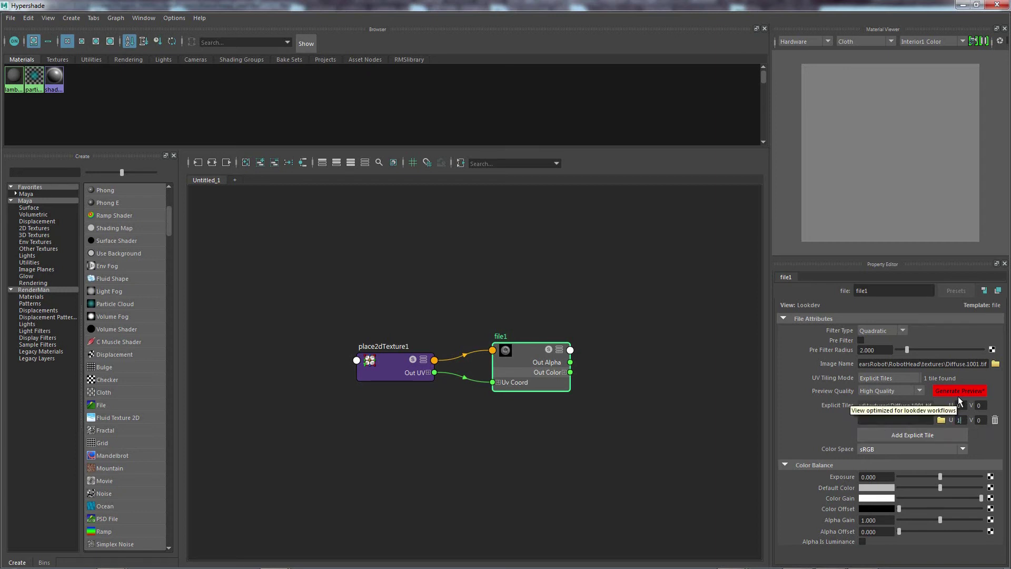
{"action": "left_click", "coordinate": [941, 420]}
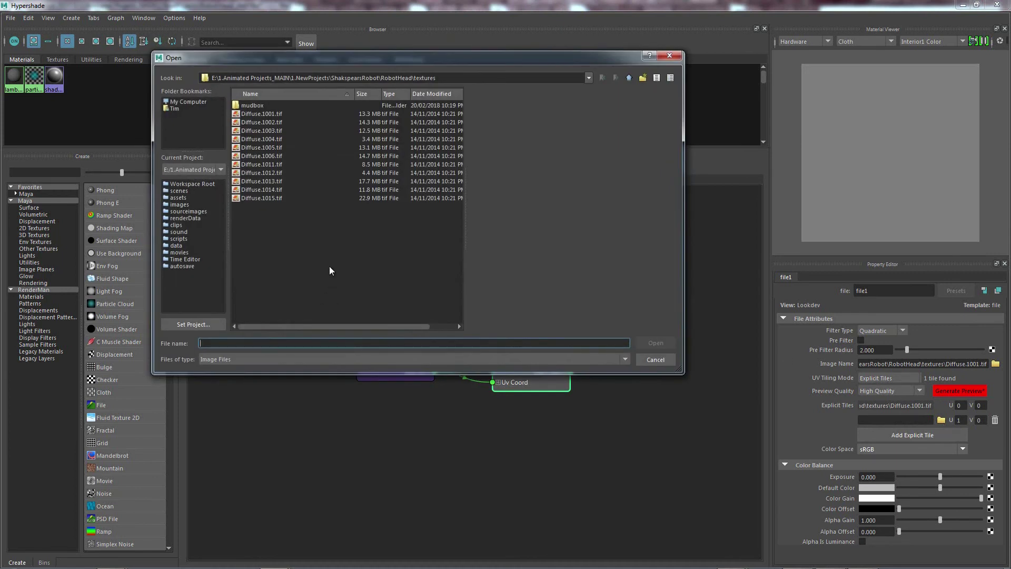
{"action": "left_click", "coordinate": [284, 164]}
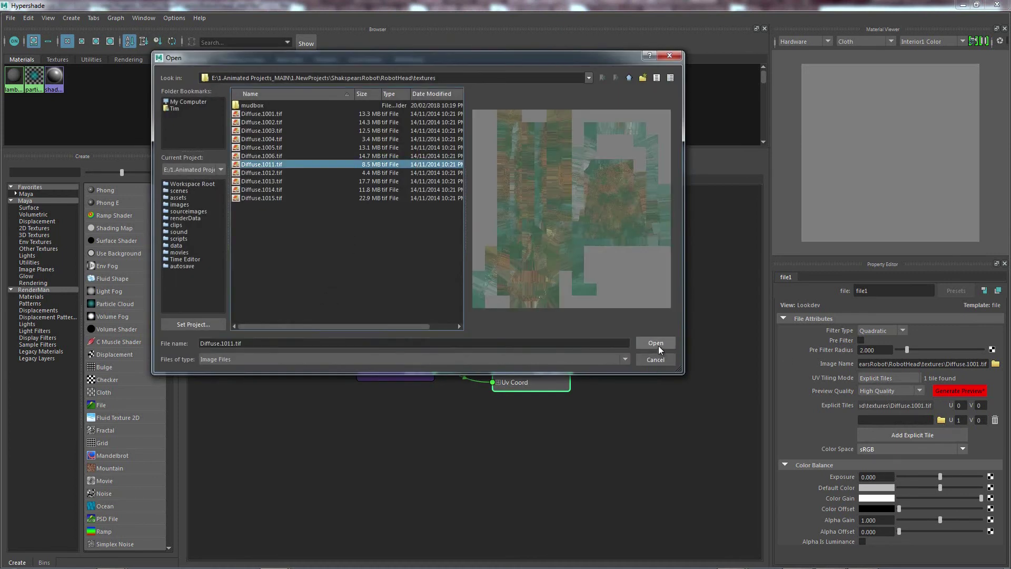
{"action": "left_click", "coordinate": [658, 346]}
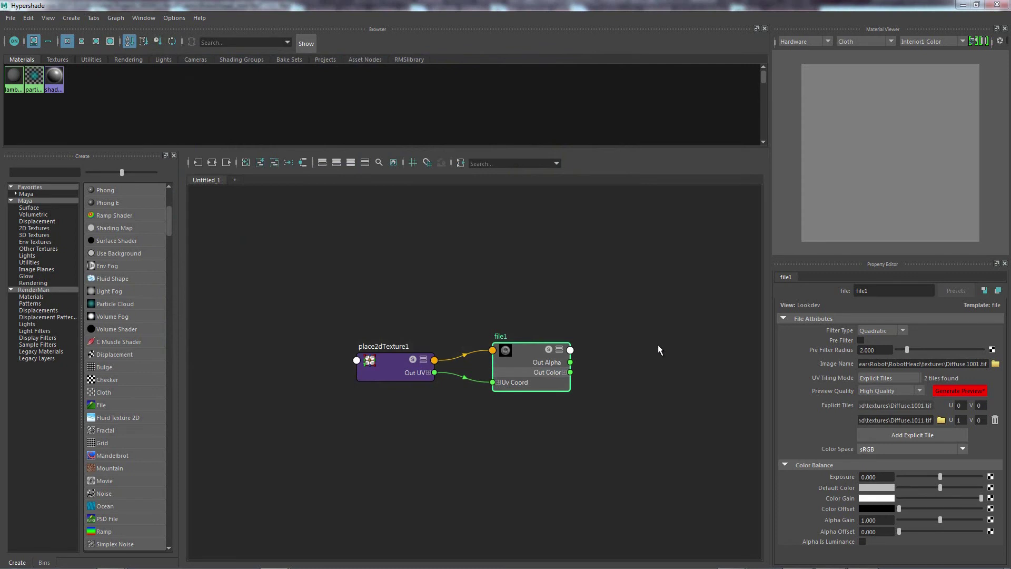
{"action": "left_click", "coordinate": [995, 420]}
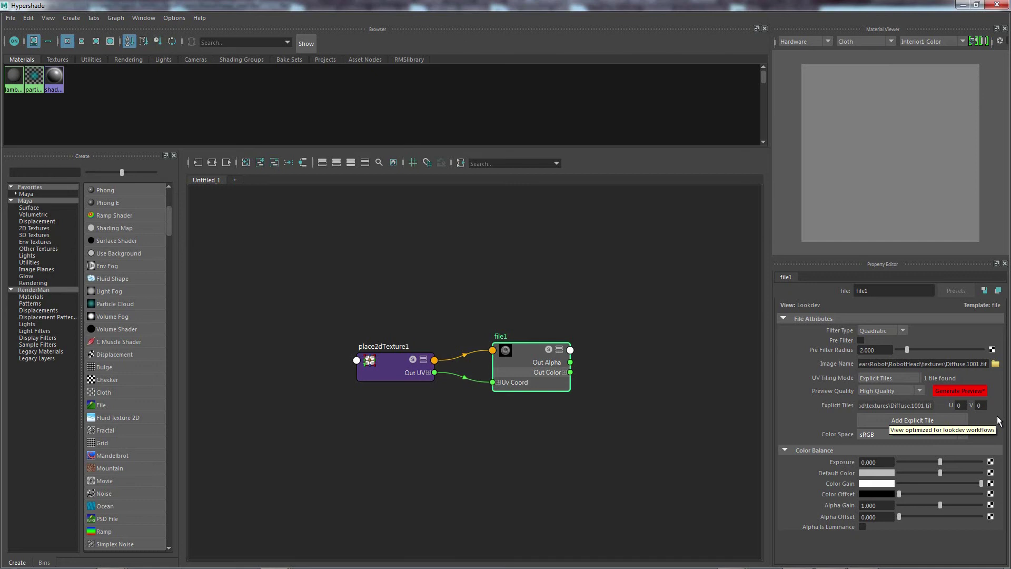
Step: Keep Explicit Tiles as file1's UV tiling mode and bring up the naming-conventions notes
{"action": "left_click", "coordinate": [879, 379]}
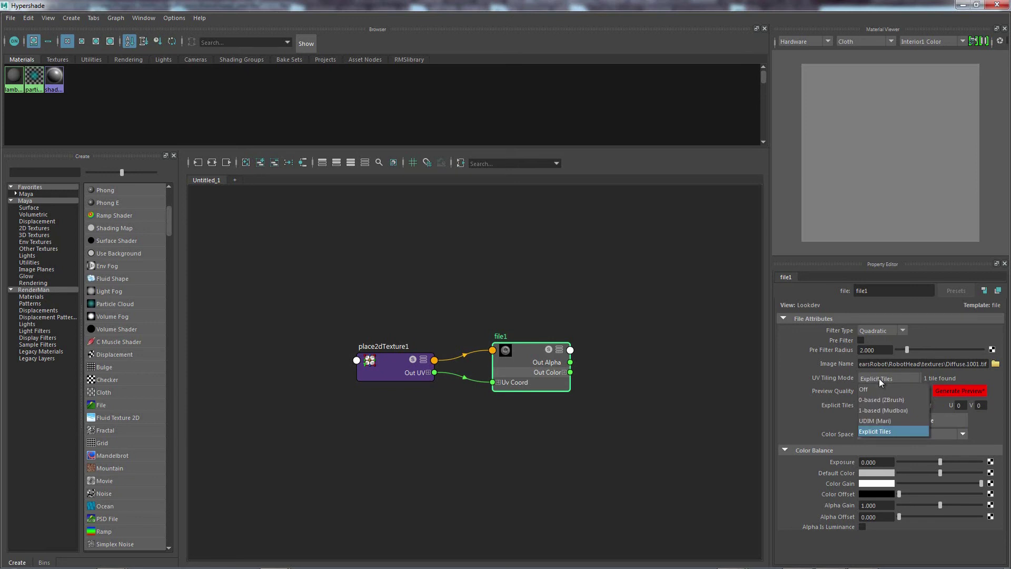
{"action": "left_click", "coordinate": [879, 378]}
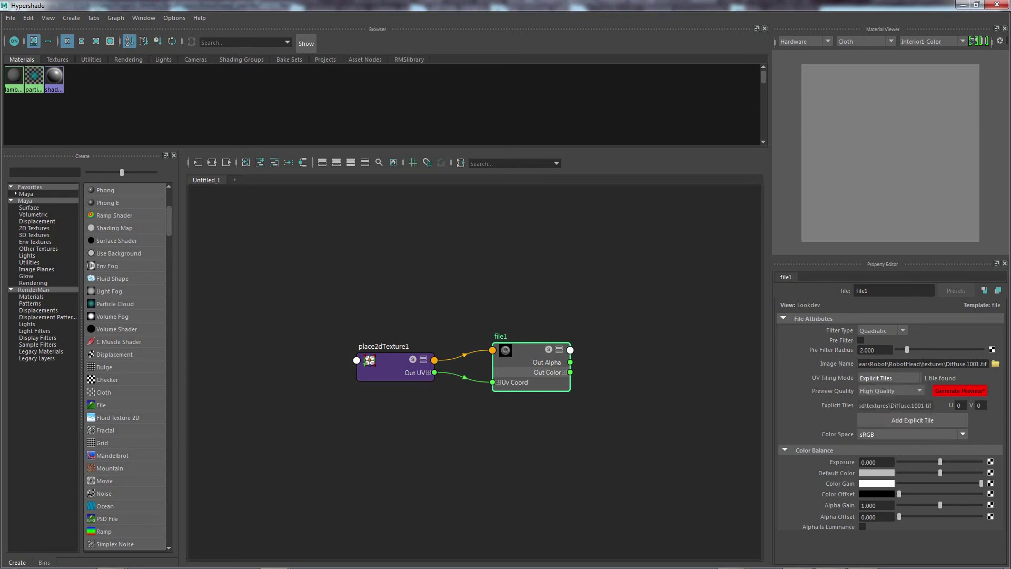
{"action": "key", "text": "alt+Tab"}
Step: Add 'tif' after '_u0_v0.' on the zbrush line of the naming notes
{"action": "left_click_drag", "start_coordinate": [244, 190], "coordinate": [317, 197]}
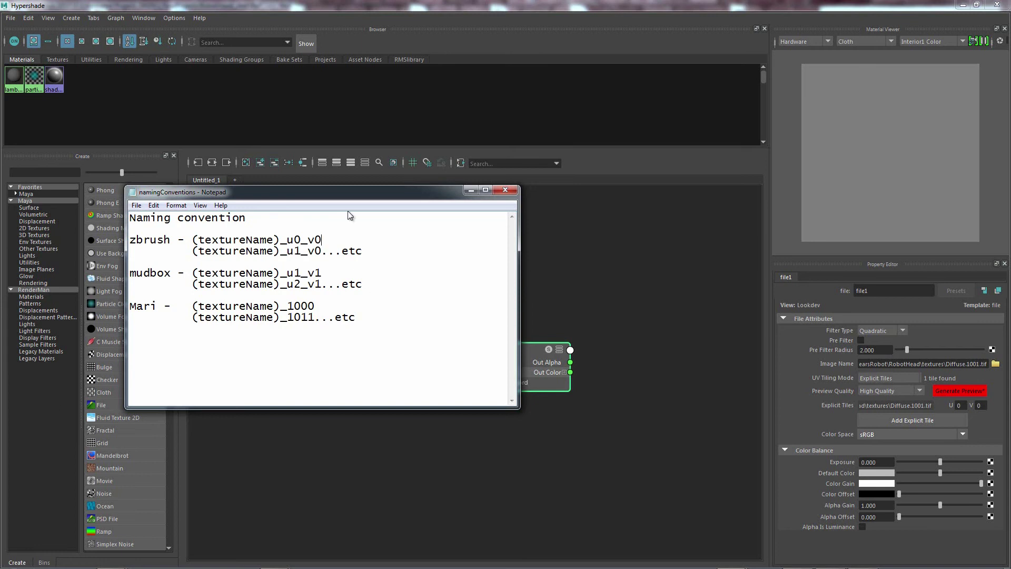
{"action": "type", "text": "tif"}
{"action": "left_click", "coordinate": [472, 190]}
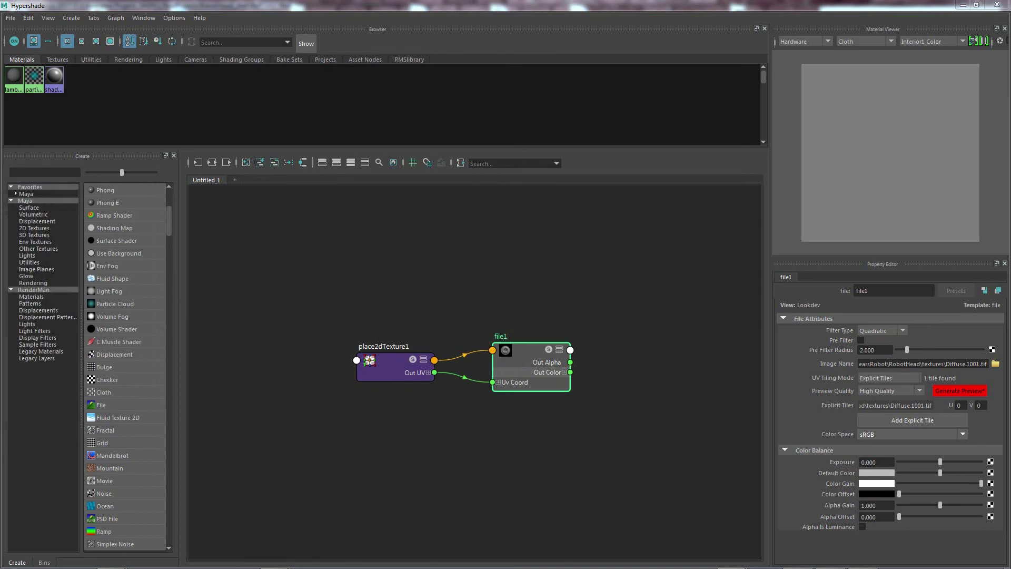
Step: Switch file1's UV tiling from Explicit Tiles to 0-based (ZBrush), showing 1 file found
{"action": "left_click", "coordinate": [901, 374]}
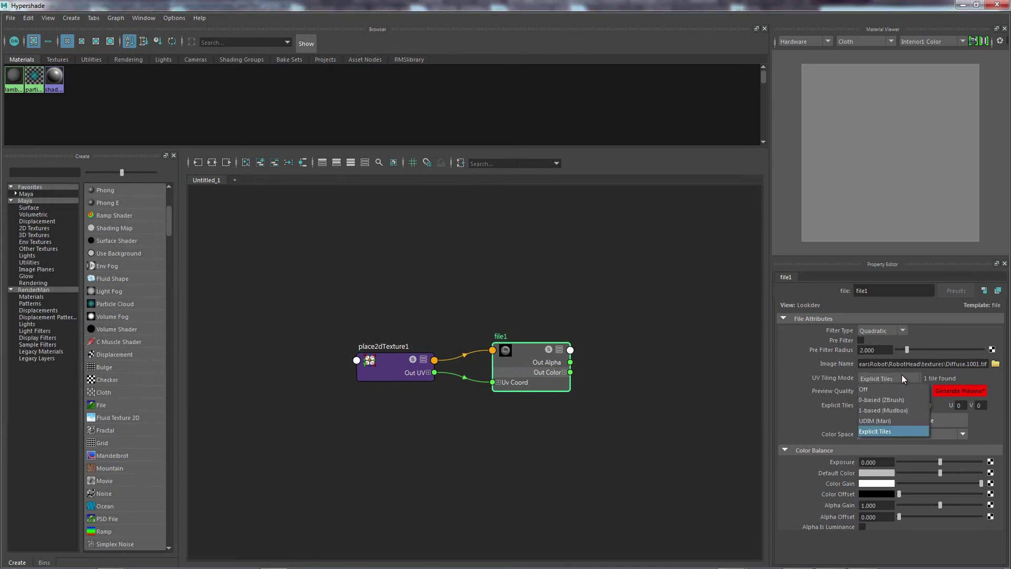
{"action": "left_click", "coordinate": [904, 402]}
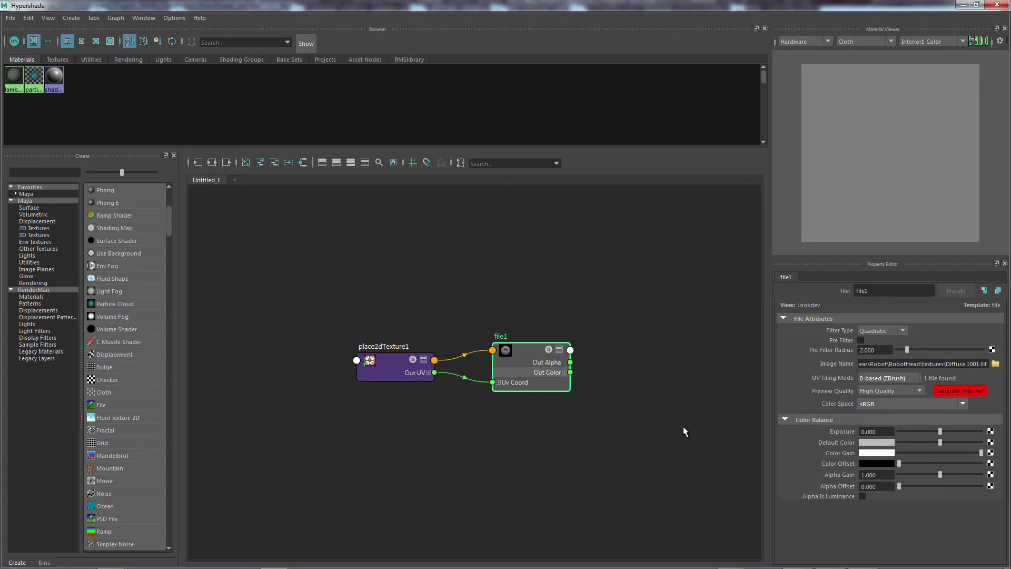
{"action": "left_click", "coordinate": [919, 380]}
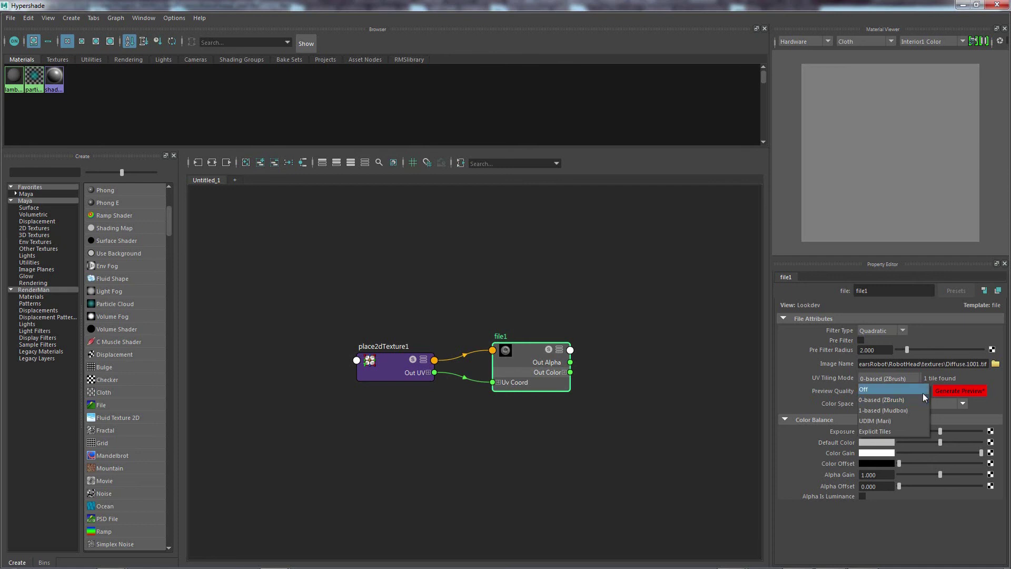
Step: Leave file1 on 0-based (ZBrush) tiling and review the namingConventions notes in Notepad
{"action": "left_click", "coordinate": [921, 399]}
{"action": "key", "text": "alt+Tab"}
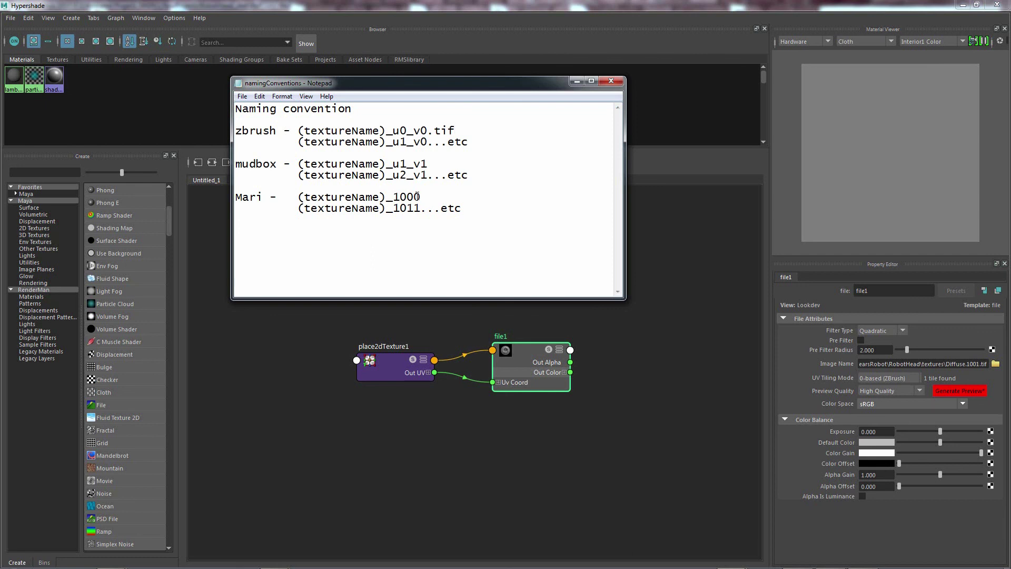
{"action": "left_click", "coordinate": [883, 378]}
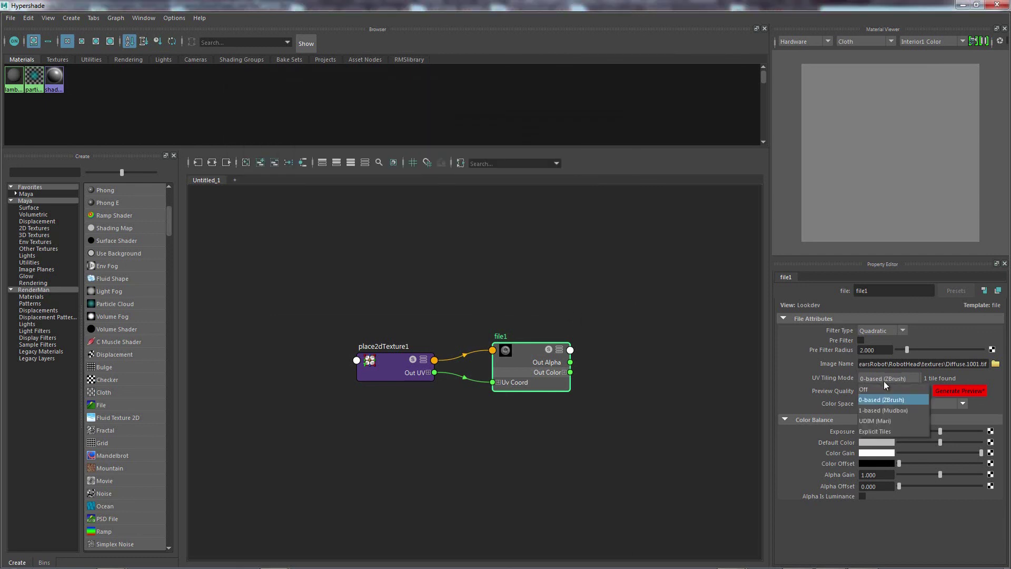
Step: Switch file1's UV Tiling Mode to Explicit Tiles, keeping Diffuse.1001.tif at U 0, V 0
{"action": "left_click", "coordinate": [893, 431]}
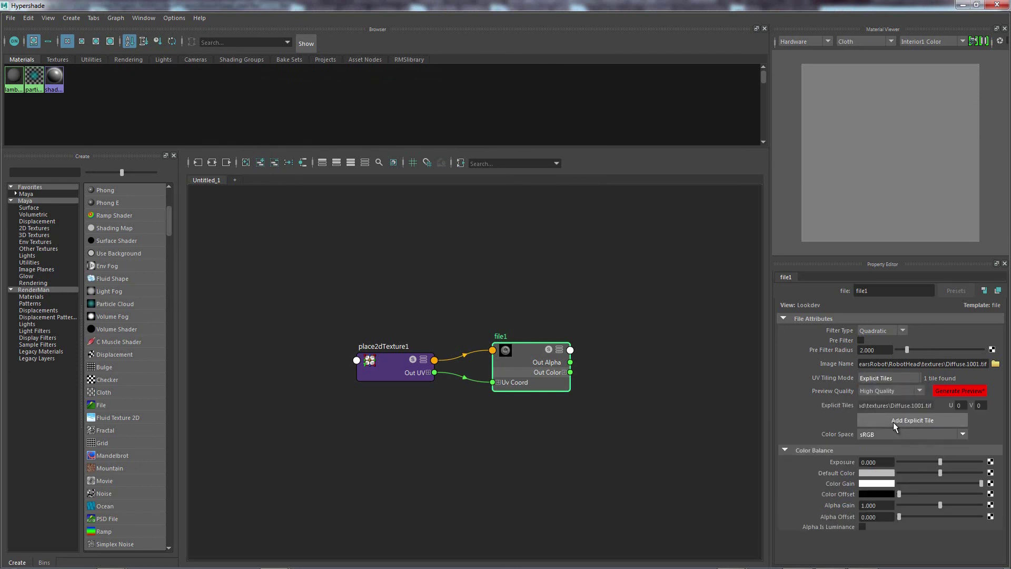